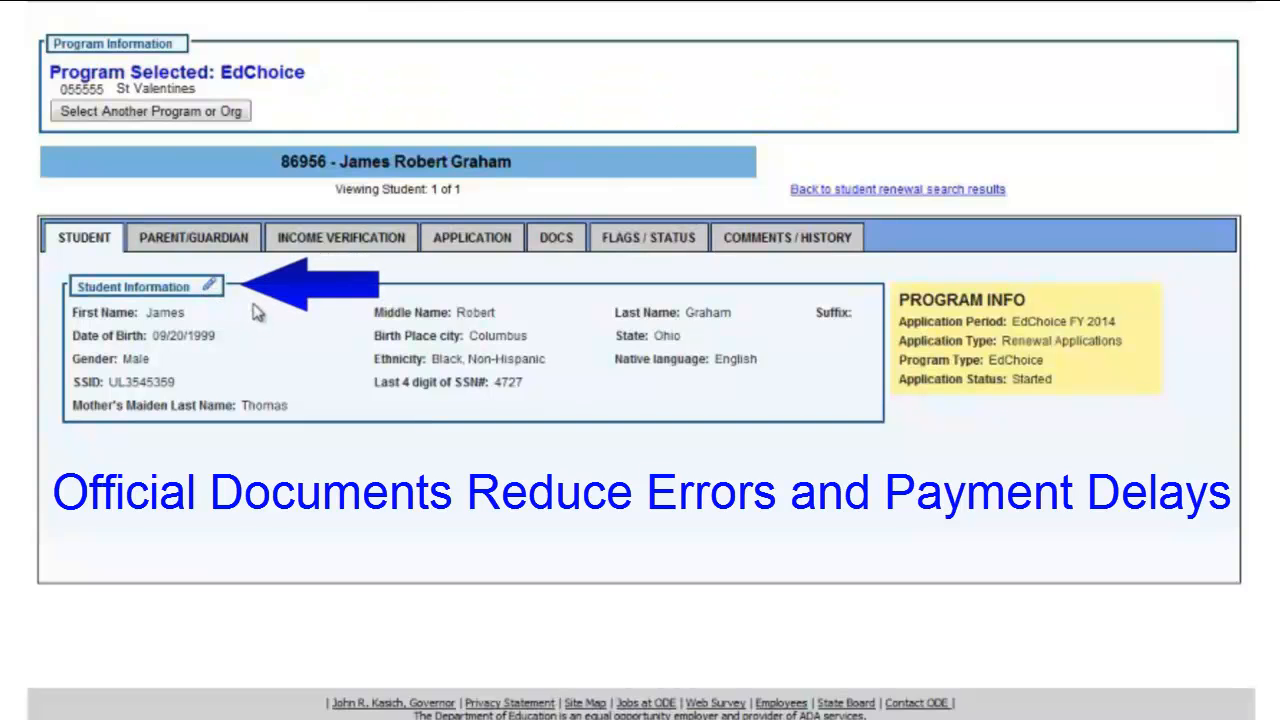
# Change the primary guardian's e-mail domain to gmail.com, save the update and recheck the guardian details
pyautogui.click(222, 240)
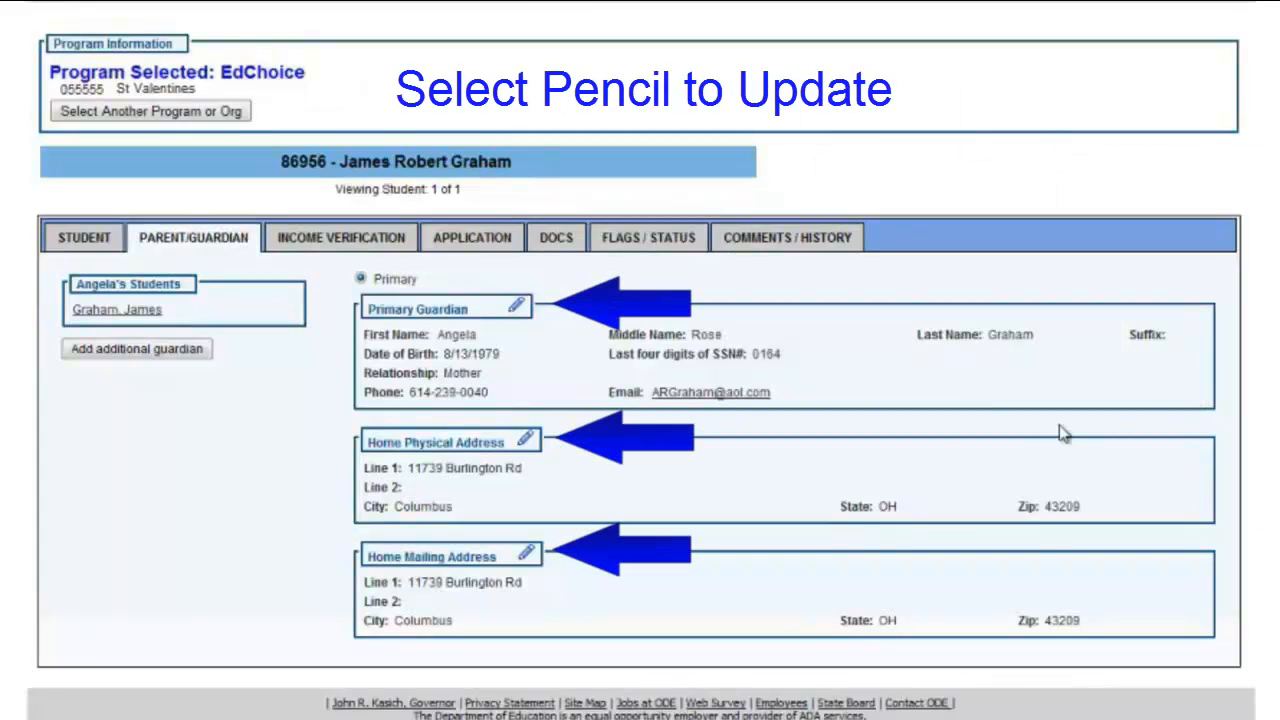
pyautogui.click(517, 309)
pyautogui.click(948, 313)
pyautogui.press('BackSpace')
pyautogui.press('BackSpace')
pyautogui.press('BackSpace')
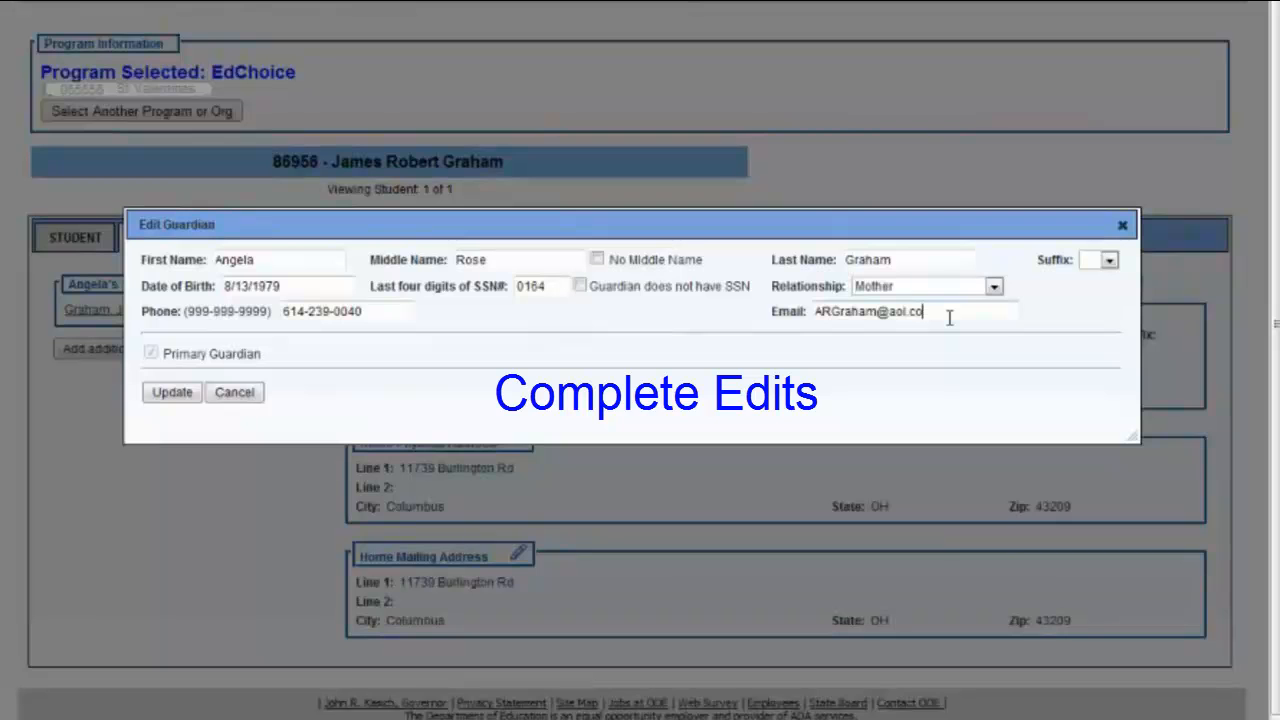
pyautogui.press('BackSpace')
pyautogui.press('BackSpace')
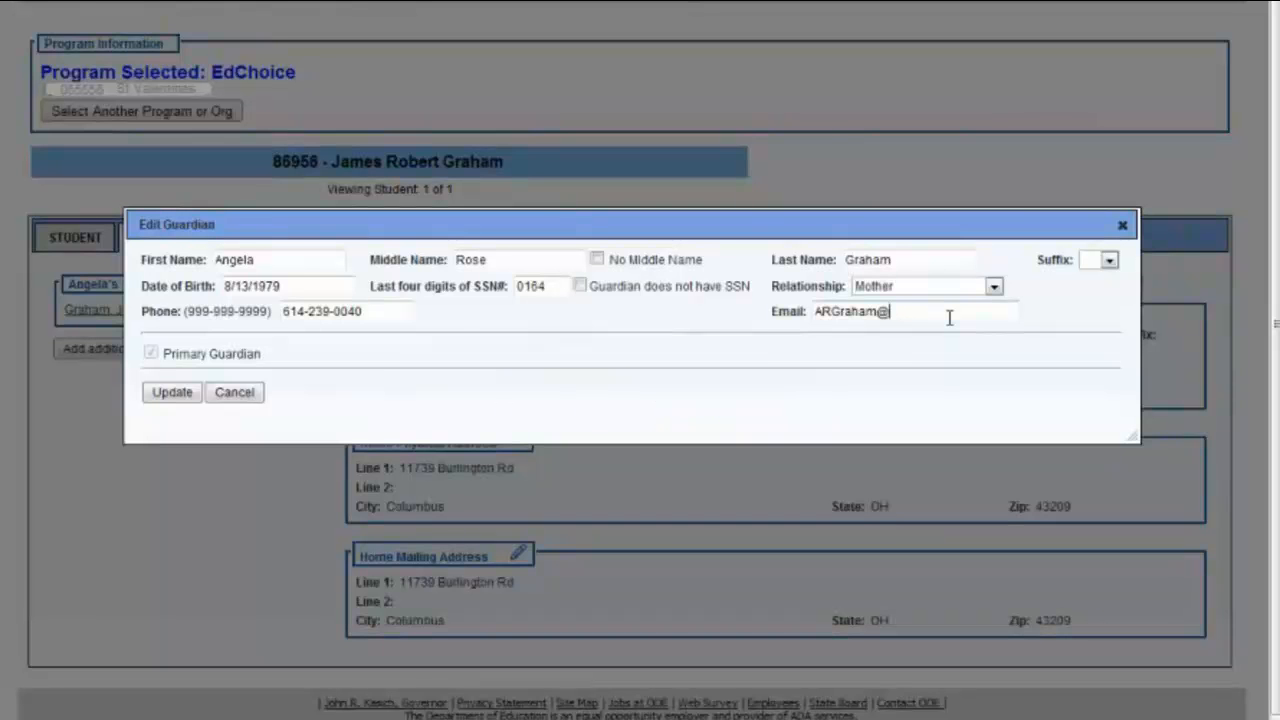
pyautogui.write('gmail.com')
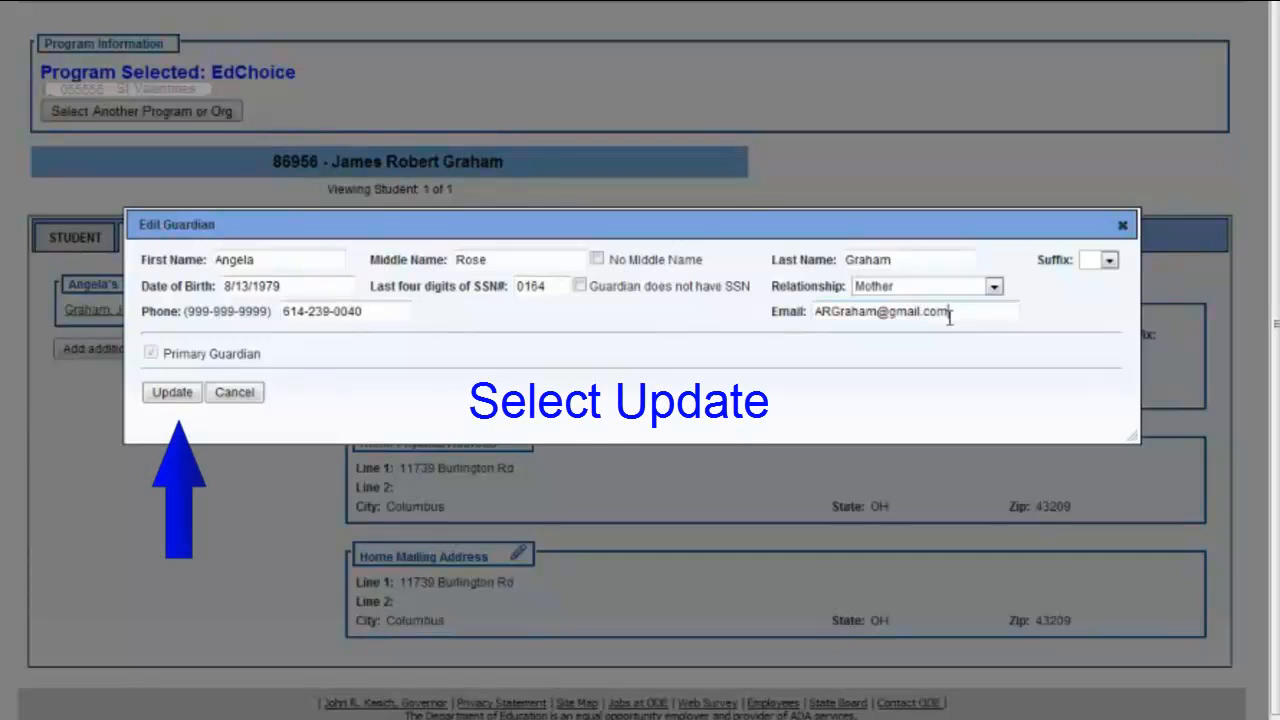
pyautogui.click(166, 396)
pyautogui.click(167, 395)
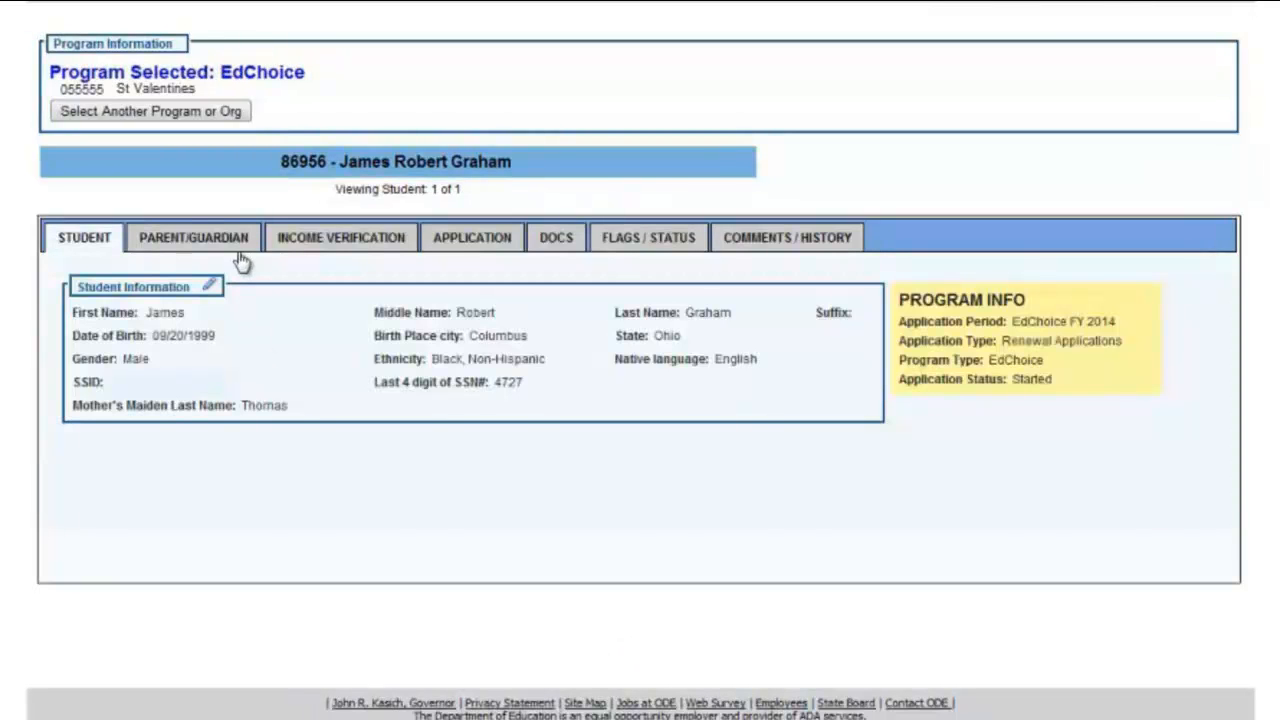
pyautogui.click(233, 244)
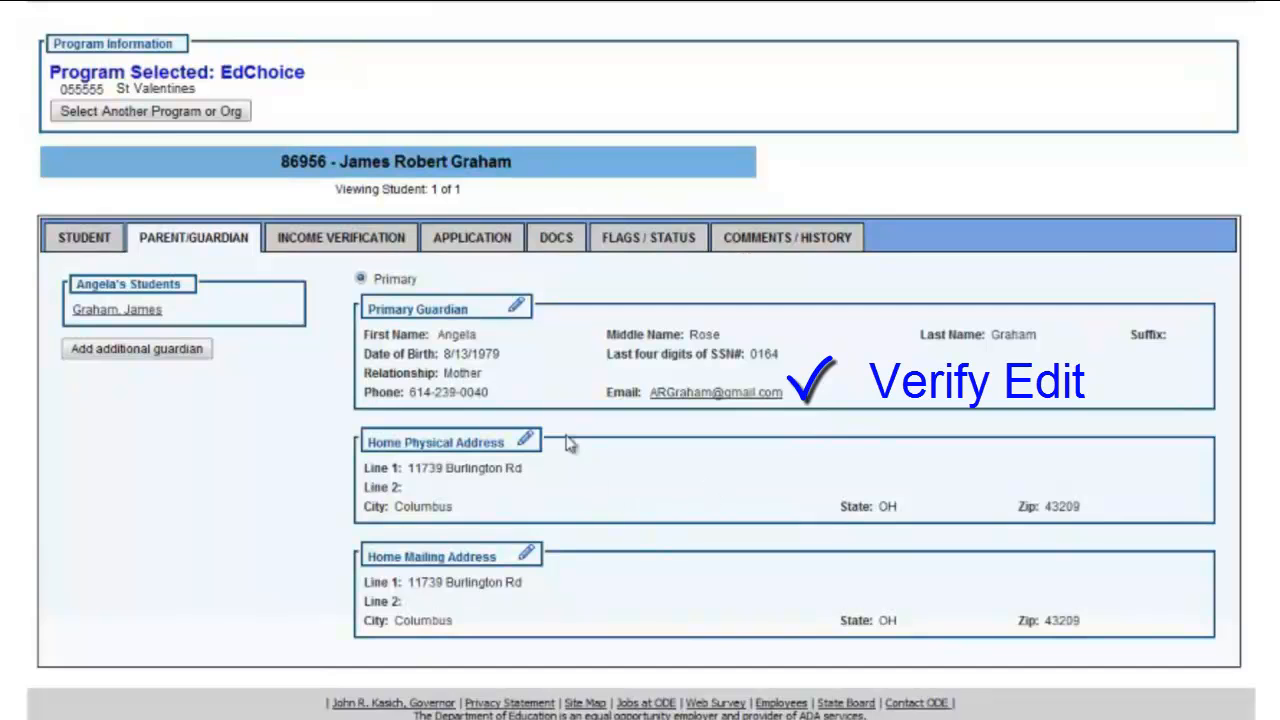
# Upload the student's application PDF as the Scanned Application Form, named with the surname plus "App", and refresh the documents on file
pyautogui.click(496, 246)
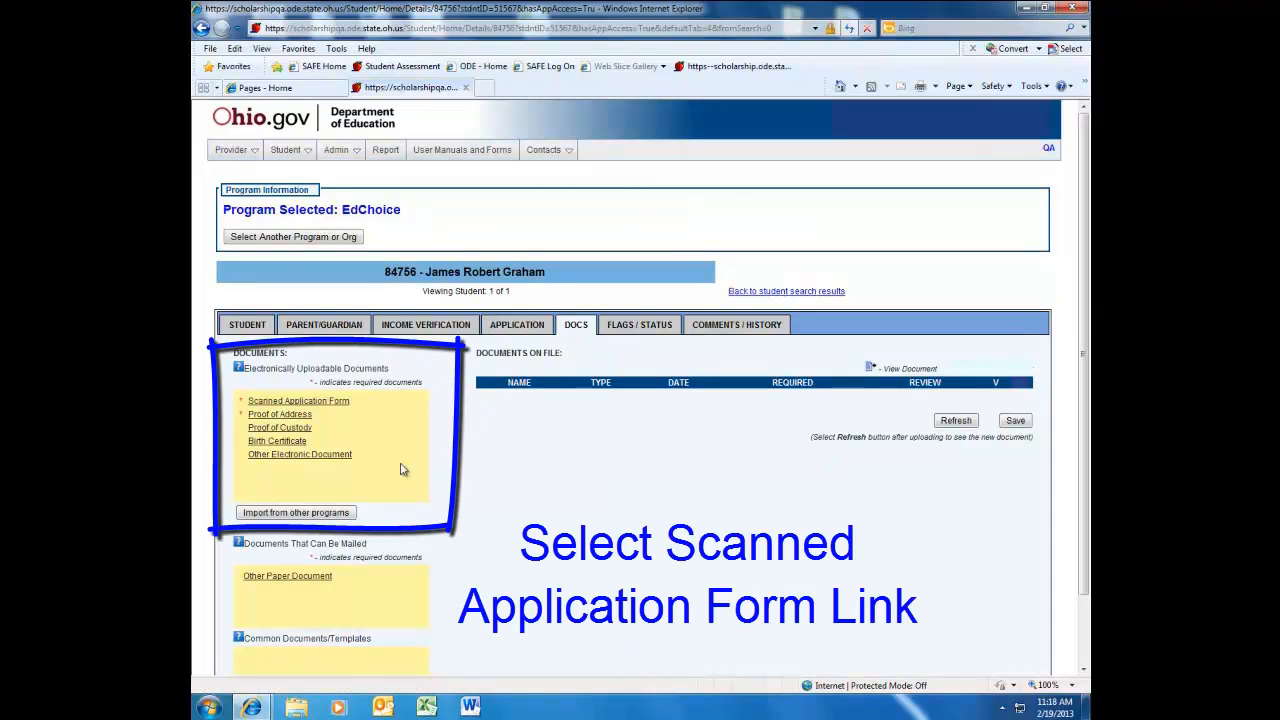
pyautogui.click(337, 406)
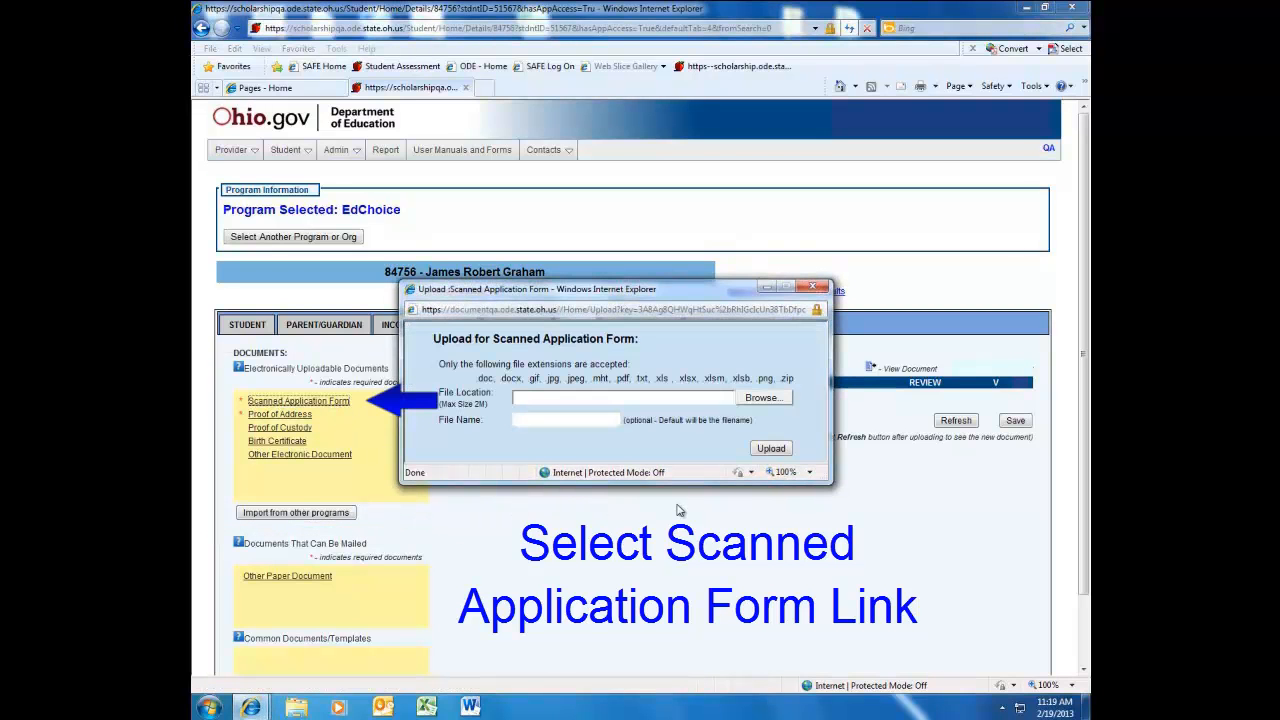
pyautogui.click(762, 399)
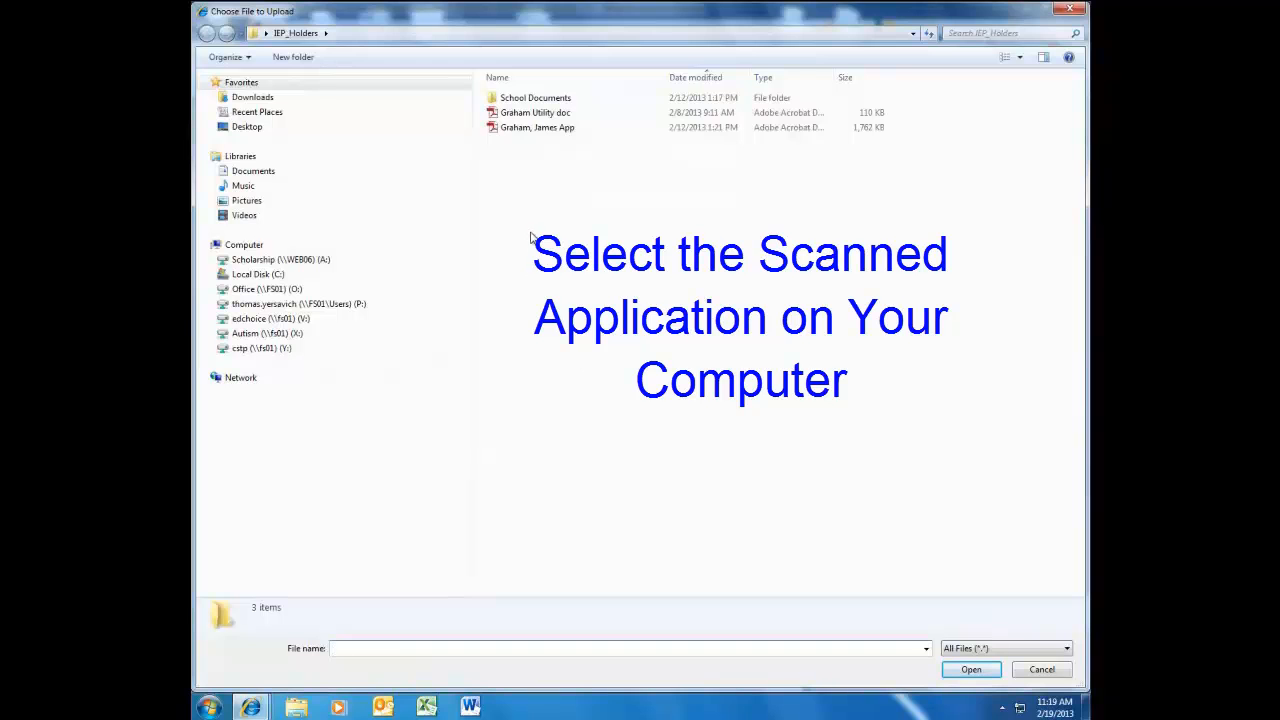
pyautogui.doubleClick(512, 129)
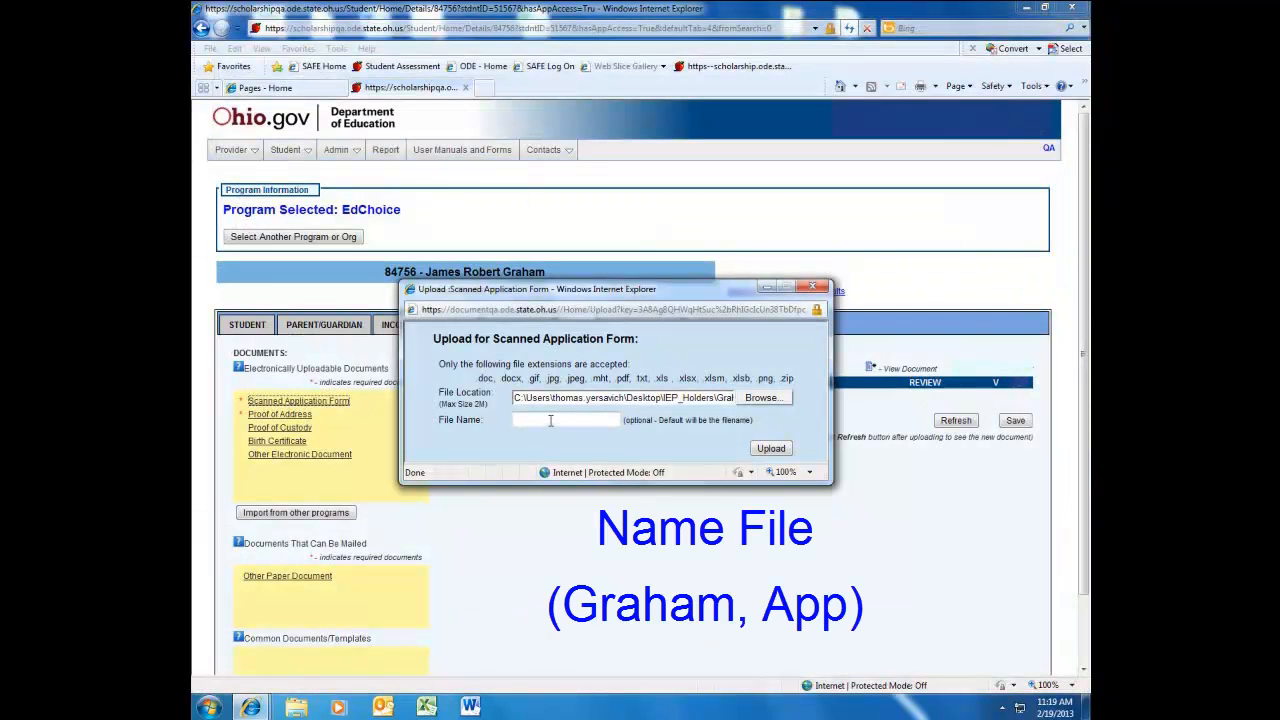
pyautogui.write('Graham, Ap')
pyautogui.click(771, 450)
pyautogui.click(771, 449)
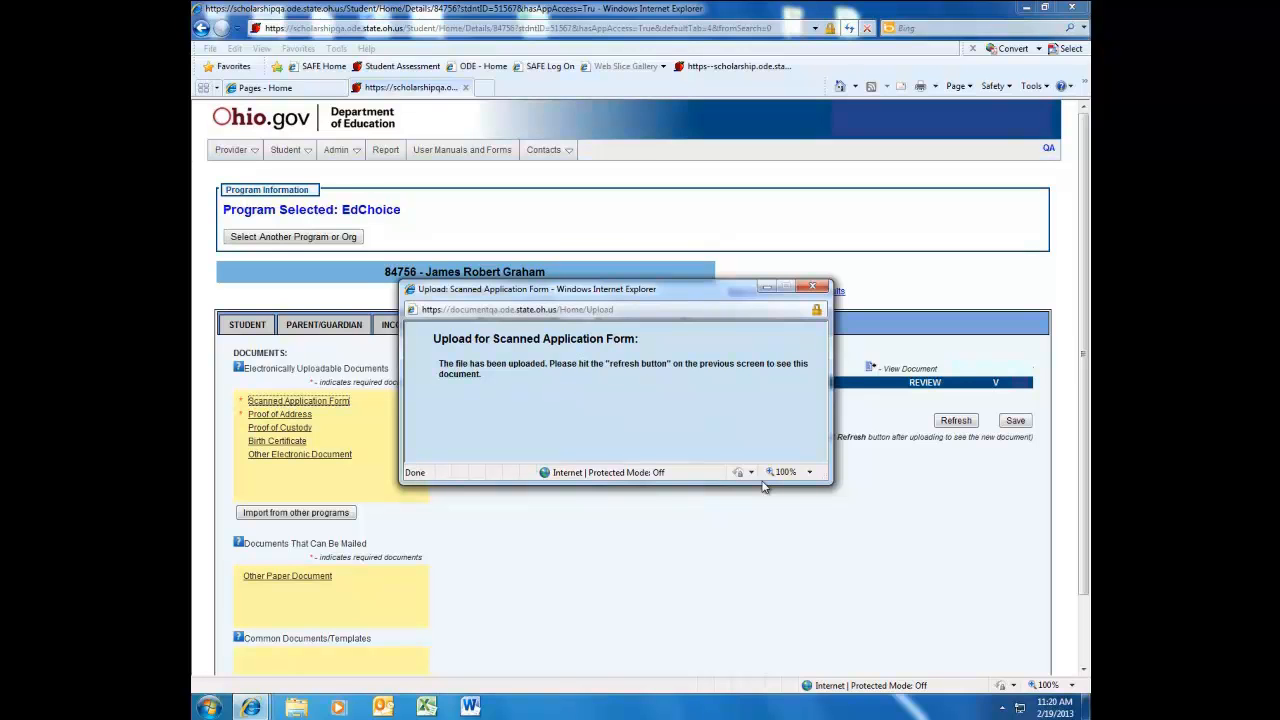
pyautogui.click(815, 289)
pyautogui.click(956, 421)
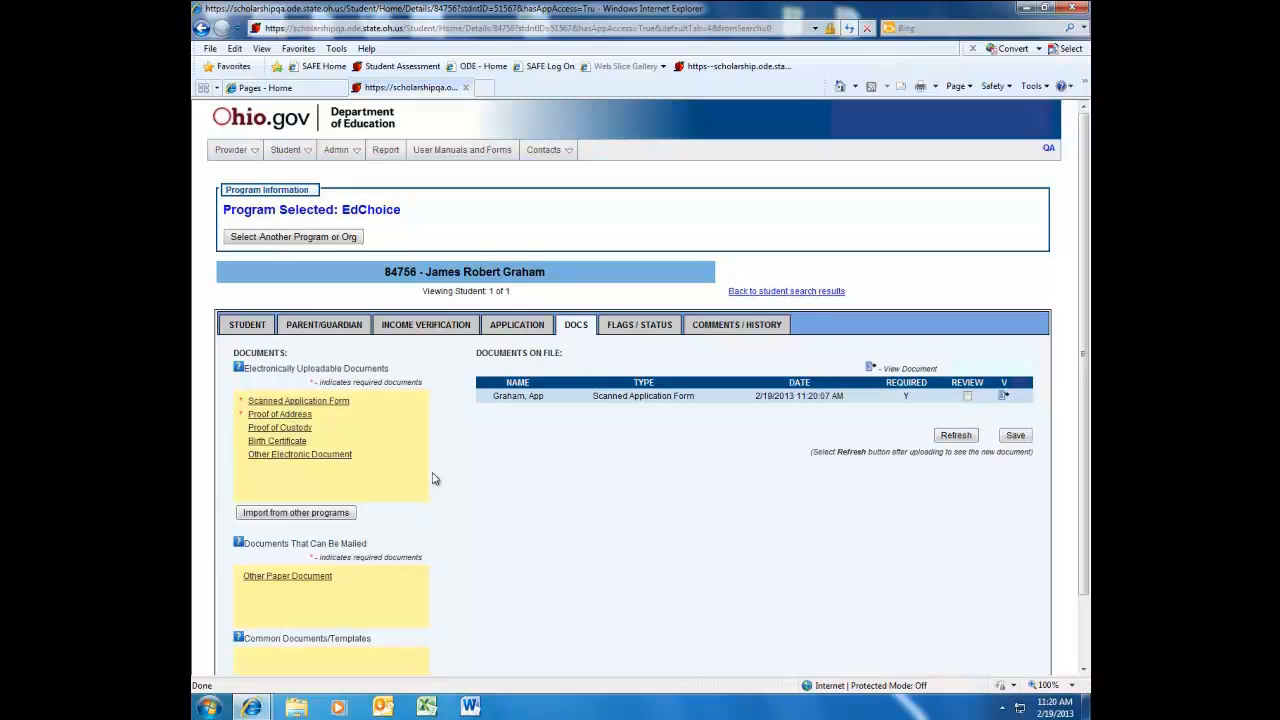
# Upload the utility document PDF as Proof of Address, named with the student's surname plus "Utility", and refresh the documents on file
pyautogui.click(300, 415)
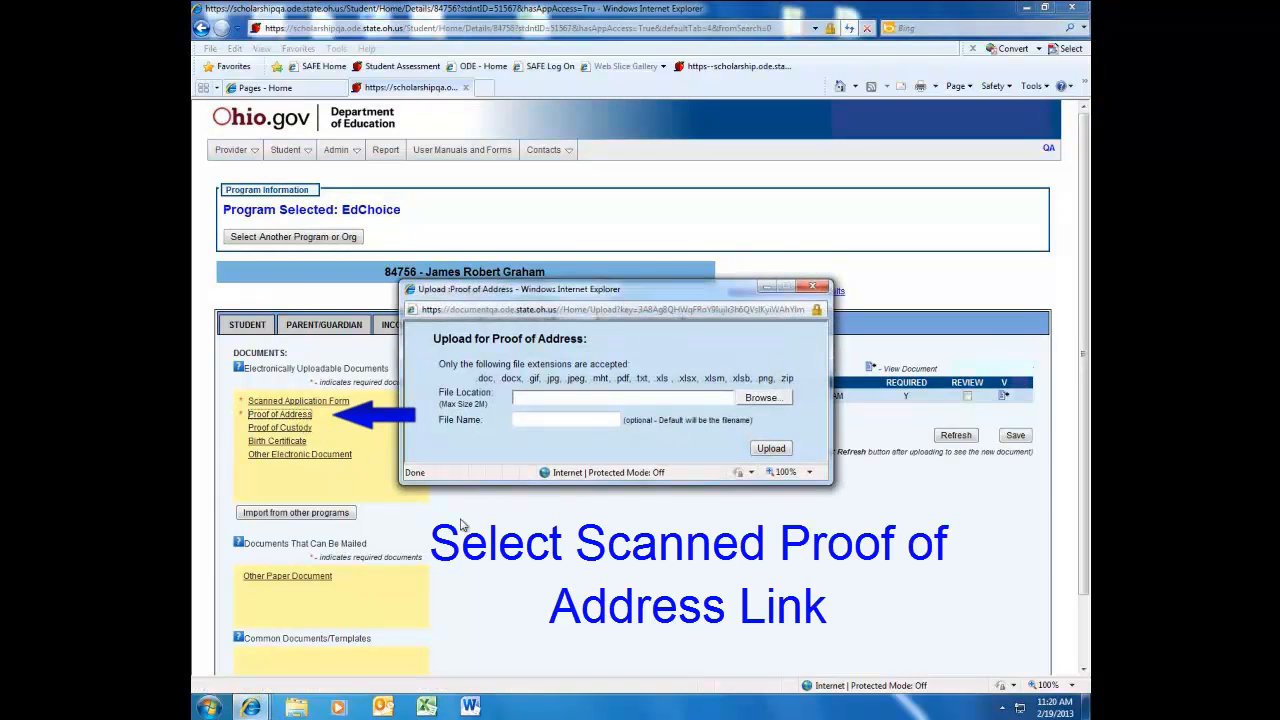
pyautogui.click(763, 399)
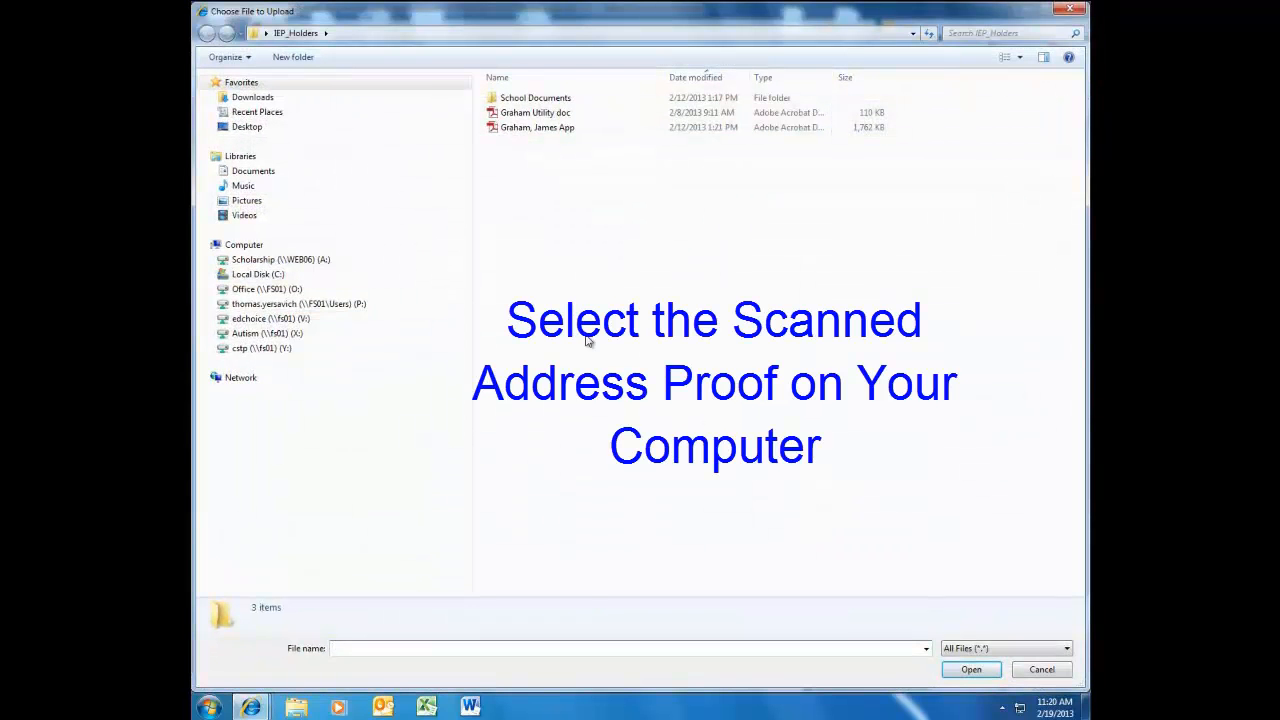
pyautogui.doubleClick(518, 115)
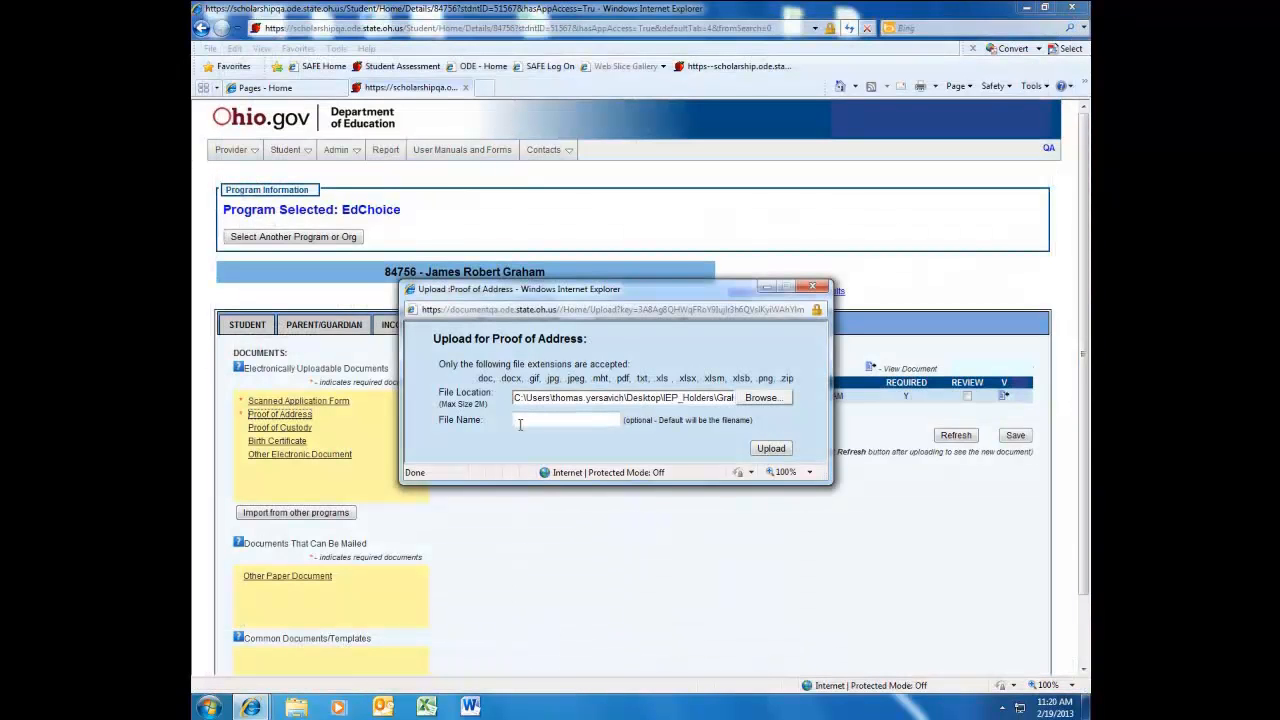
pyautogui.click(520, 424)
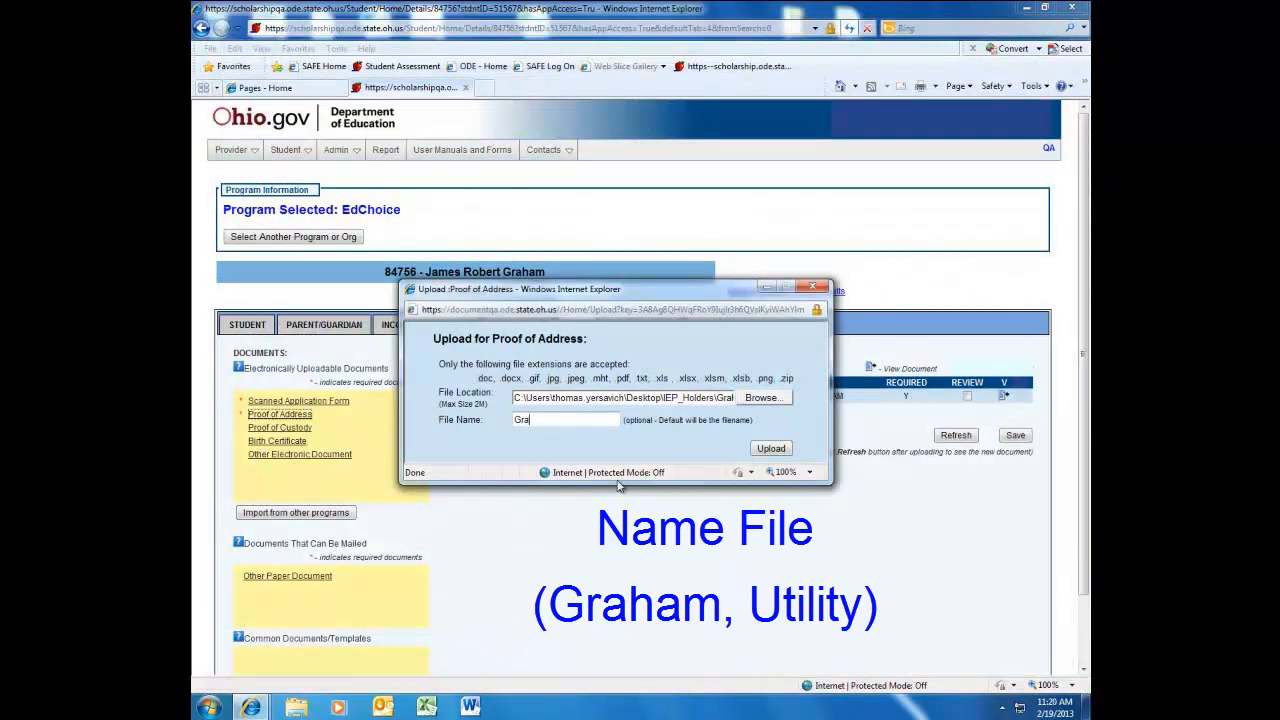
pyautogui.write('Graham, Utility')
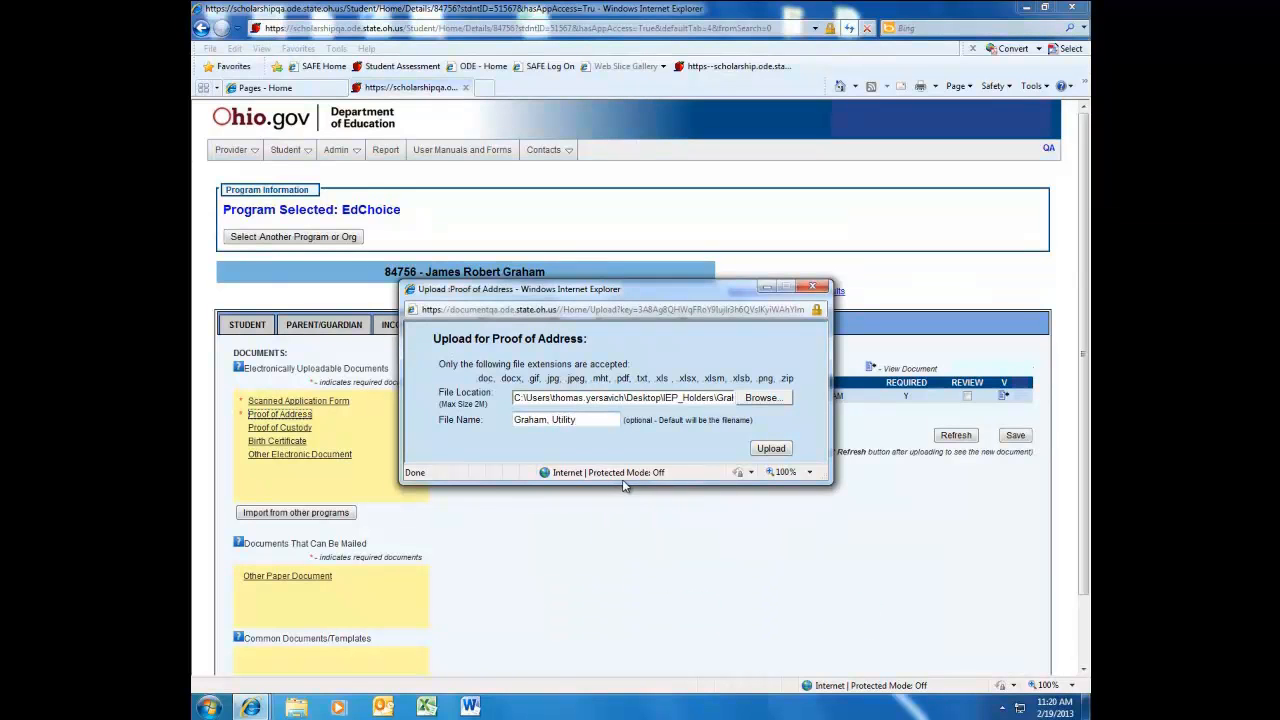
pyautogui.click(769, 449)
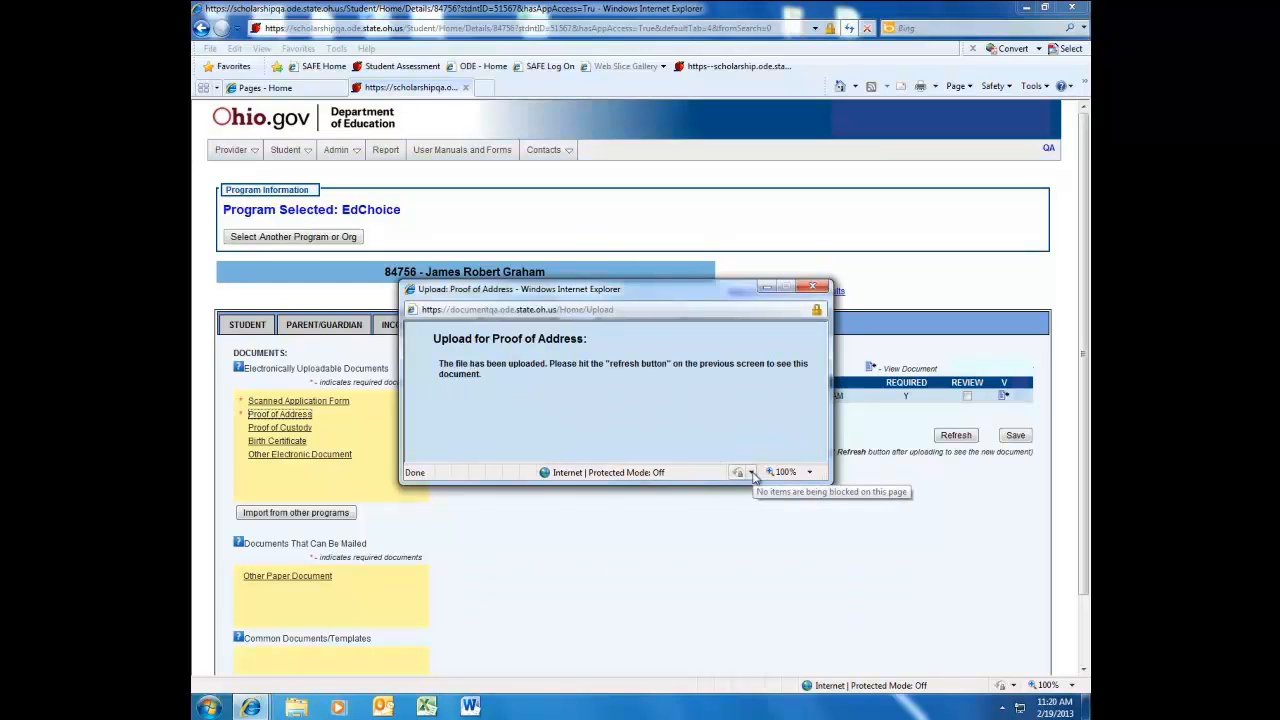
pyautogui.click(813, 287)
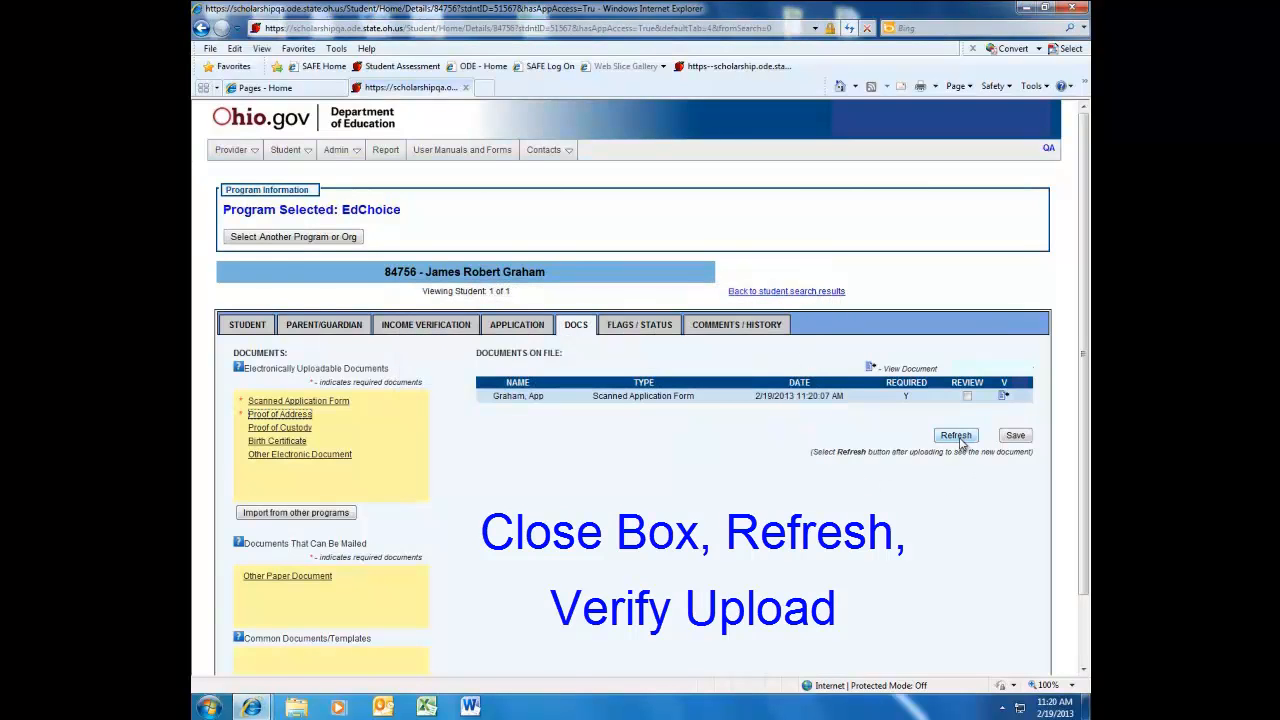
pyautogui.click(956, 436)
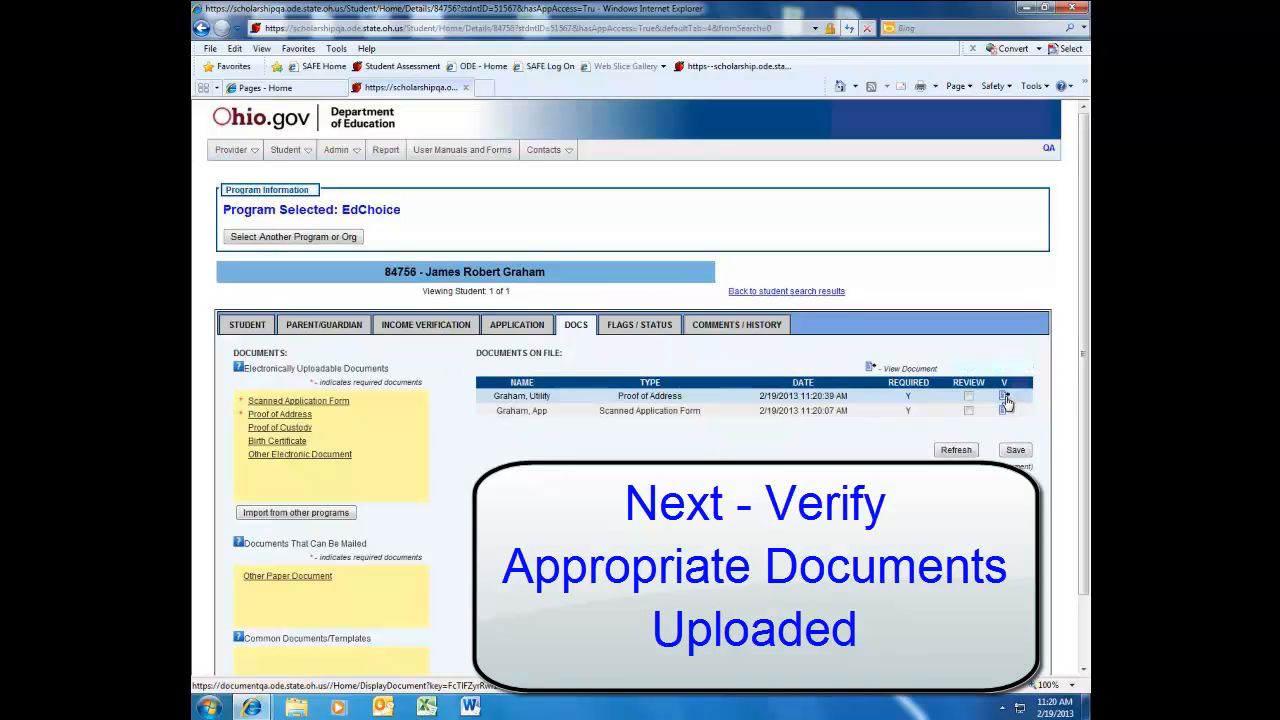
# View the uploaded proof of address and scanned application form to check that the appropriate files were uploaded
pyautogui.click(1004, 398)
pyautogui.click(621, 363)
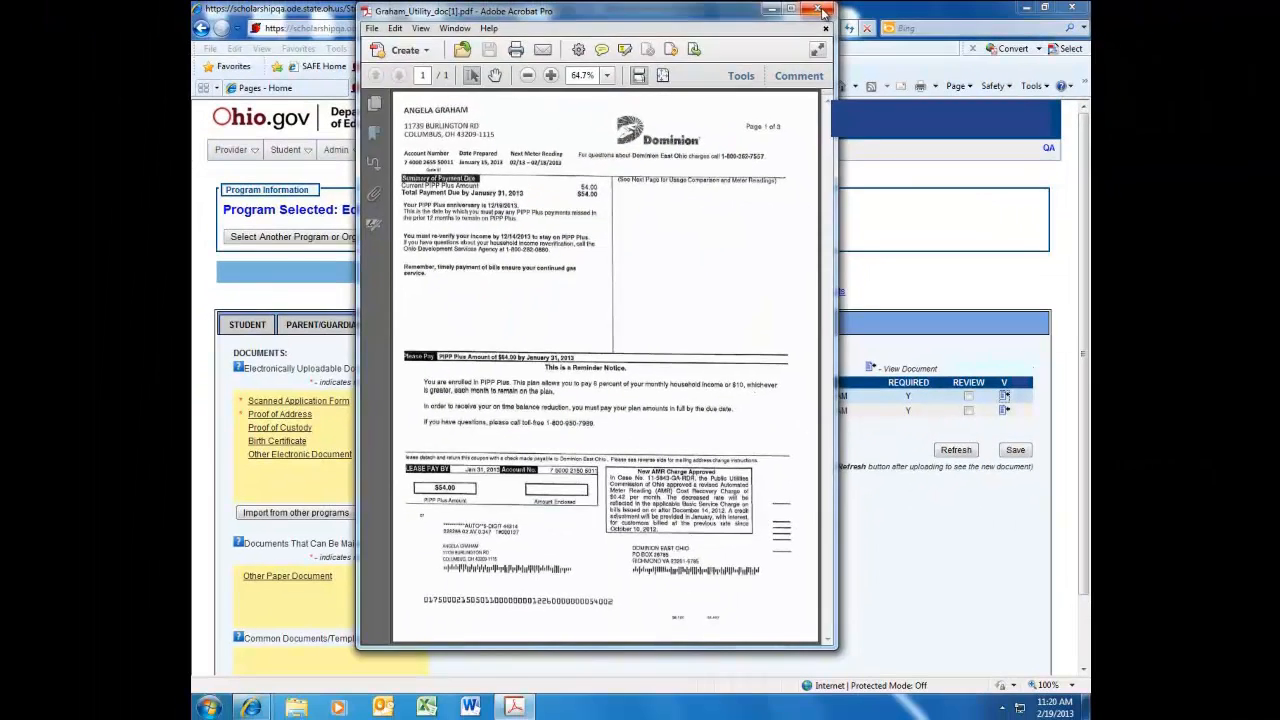
pyautogui.click(822, 10)
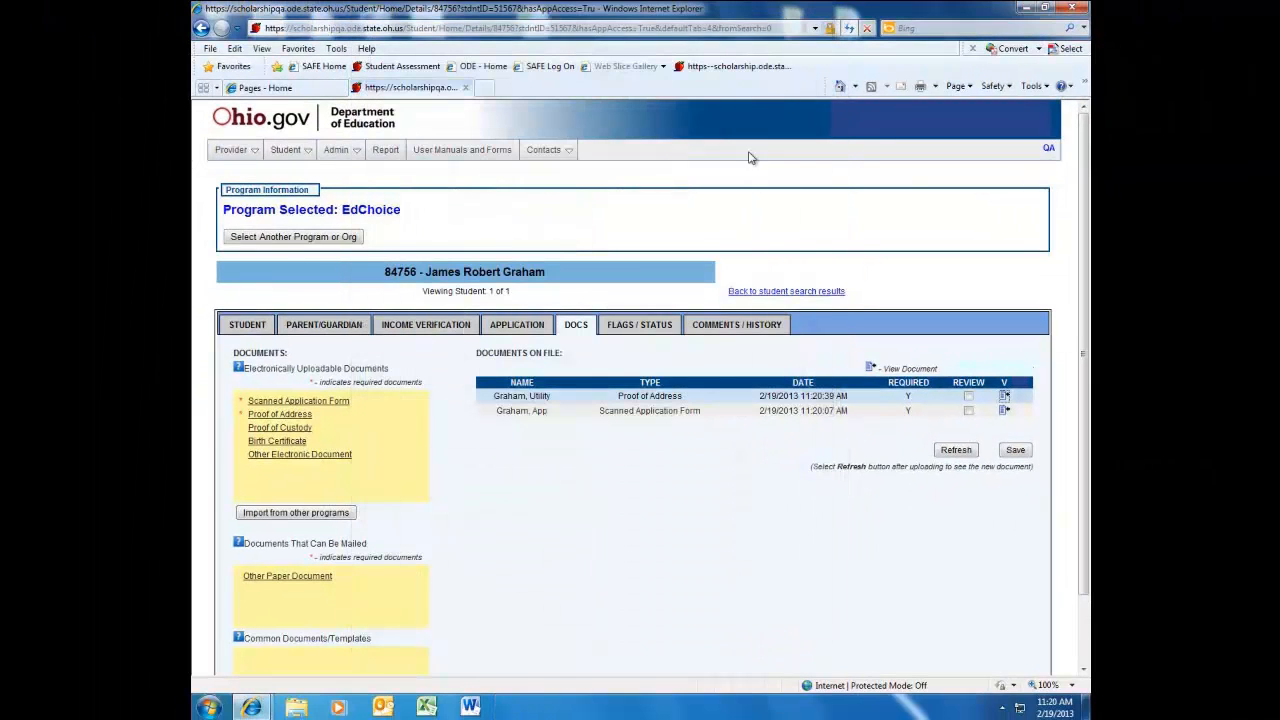
pyautogui.click(1004, 411)
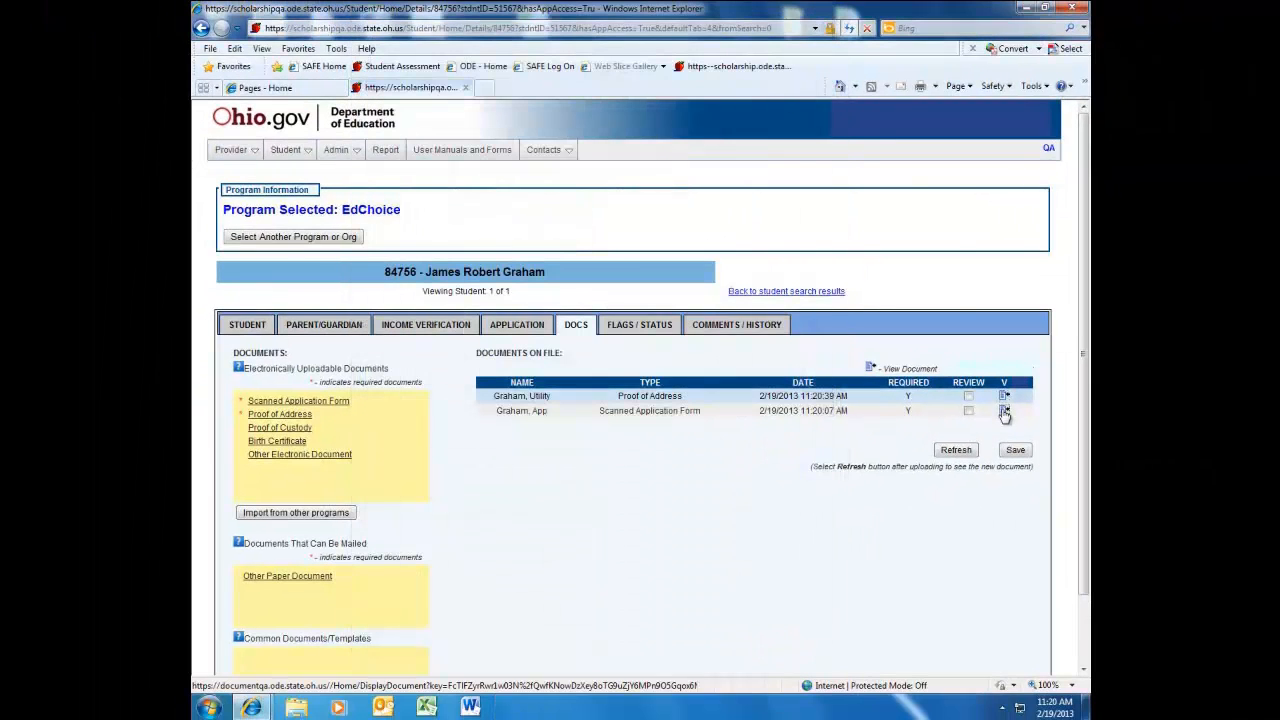
pyautogui.click(619, 363)
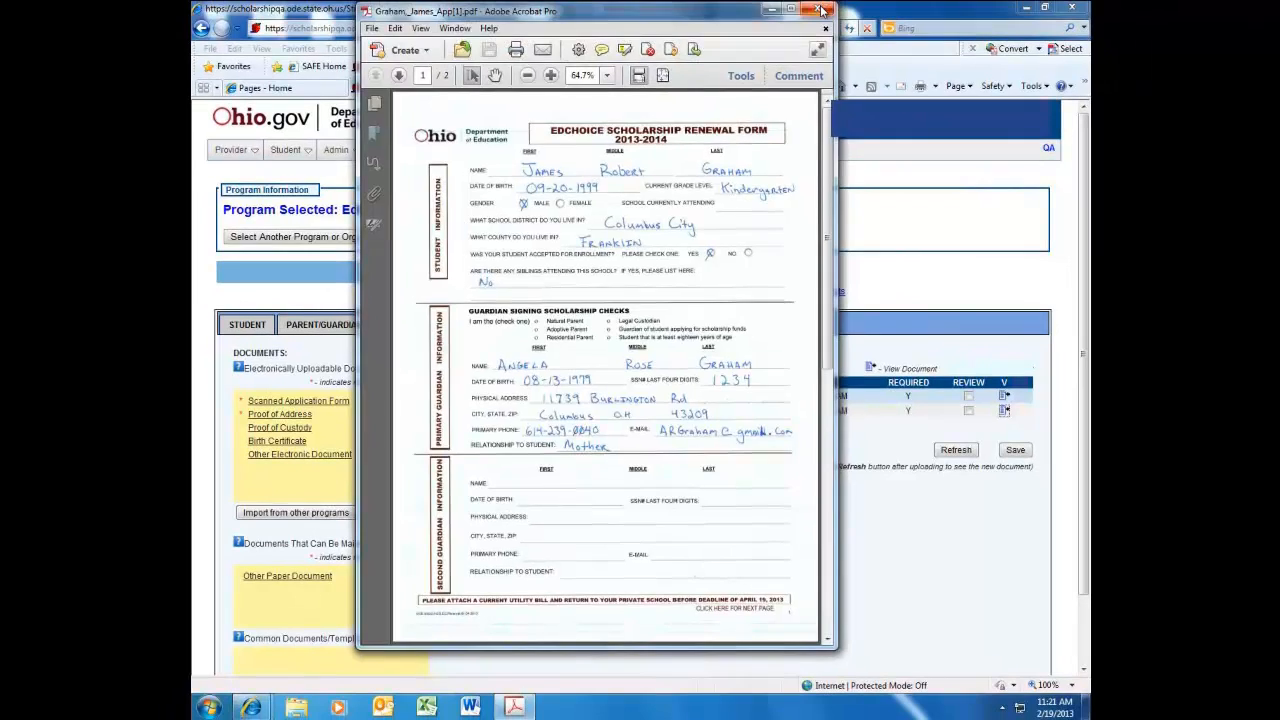
pyautogui.click(818, 11)
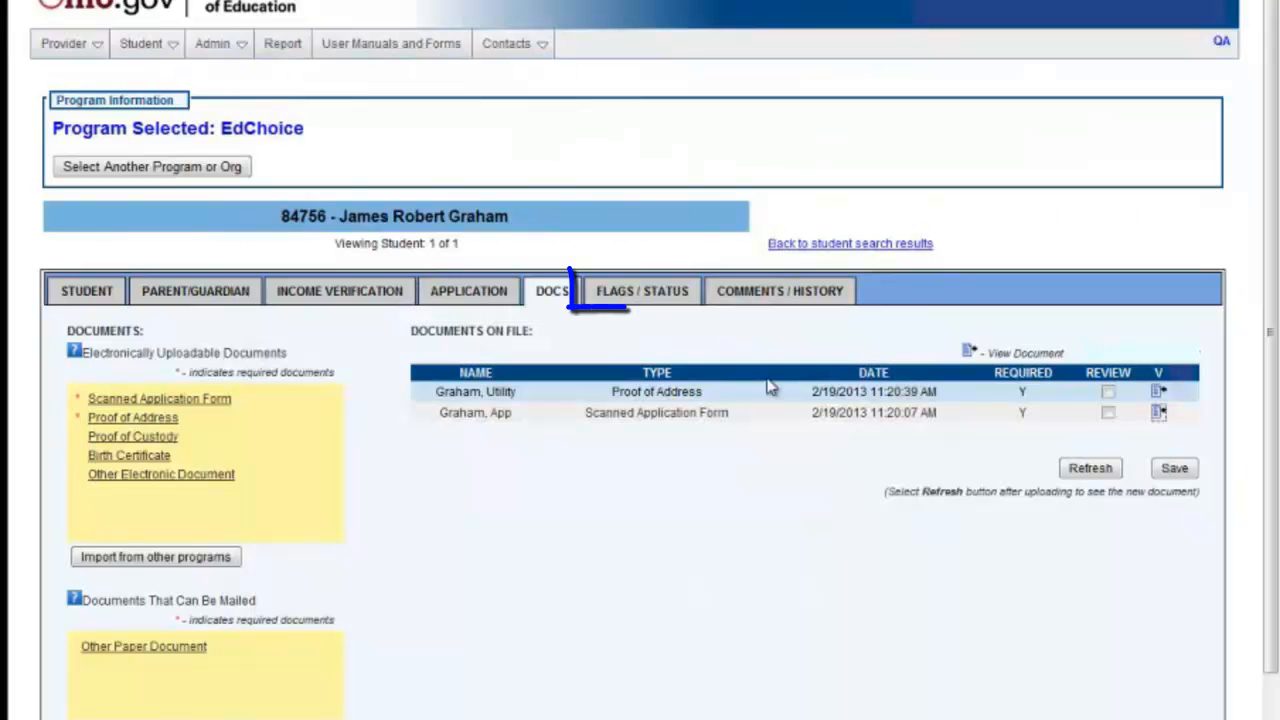
# Update the student's renewal application status to Submitted
pyautogui.click(650, 293)
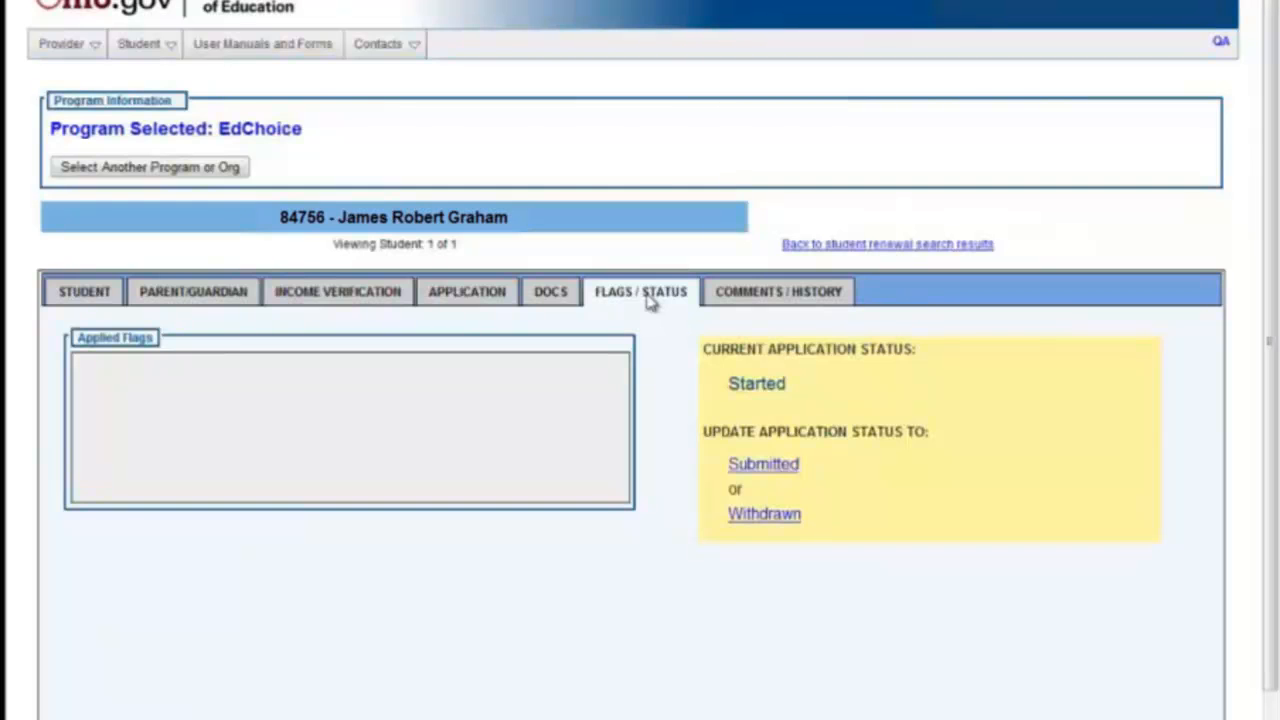
pyautogui.click(763, 465)
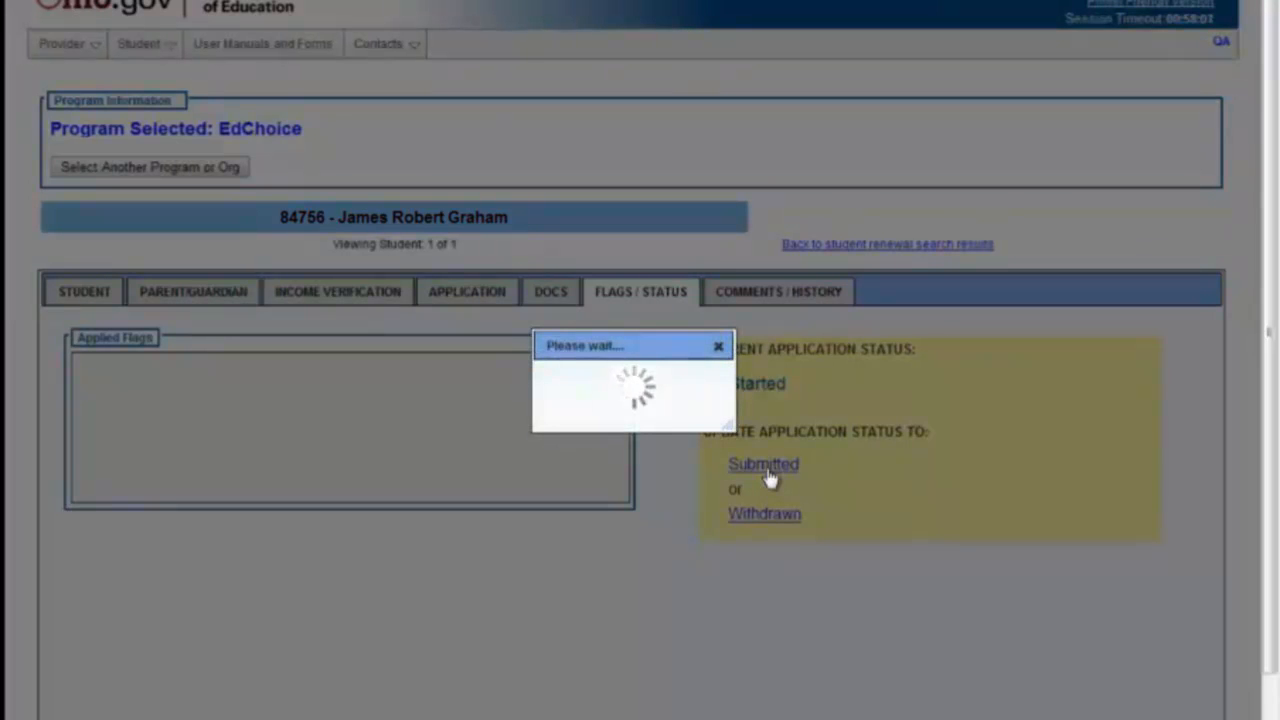